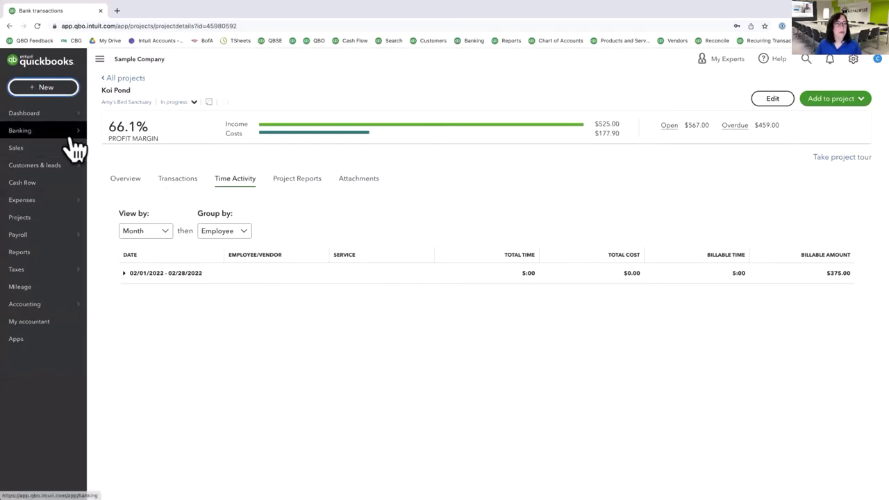
Return to the dashboard and start a new sales receipt for the customer Bill's Windsurf Shop.
click(39, 117)
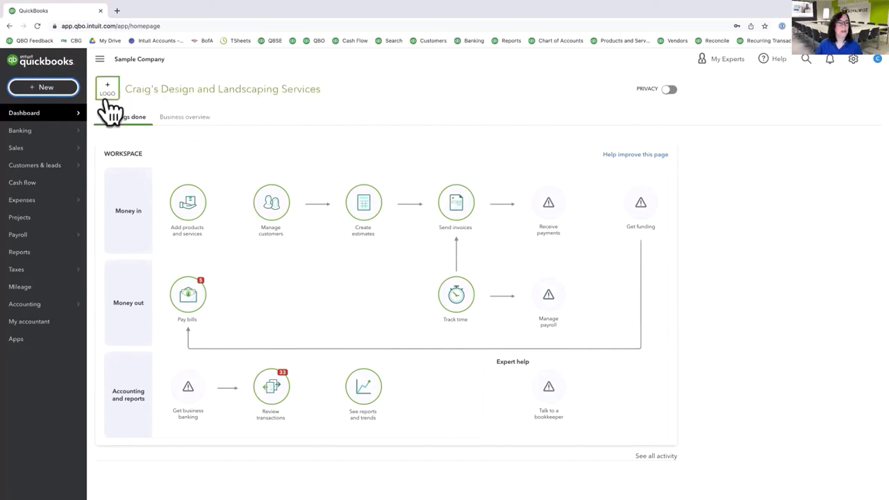
click(47, 87)
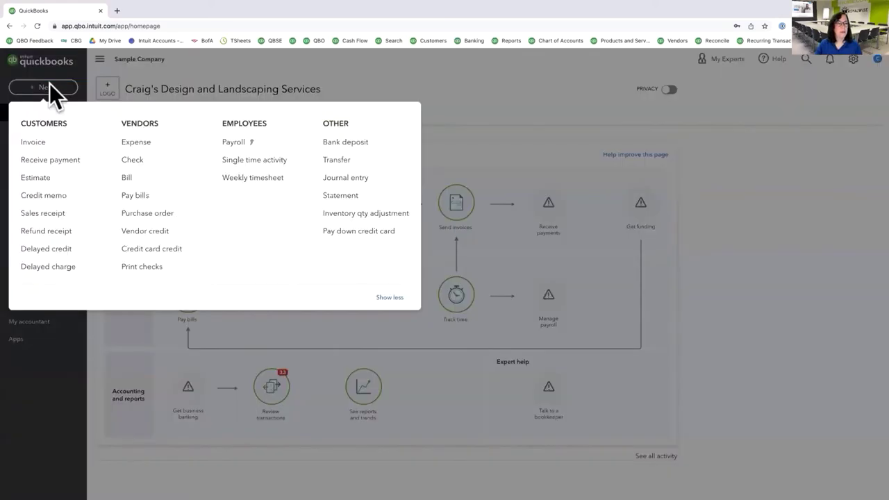
click(40, 217)
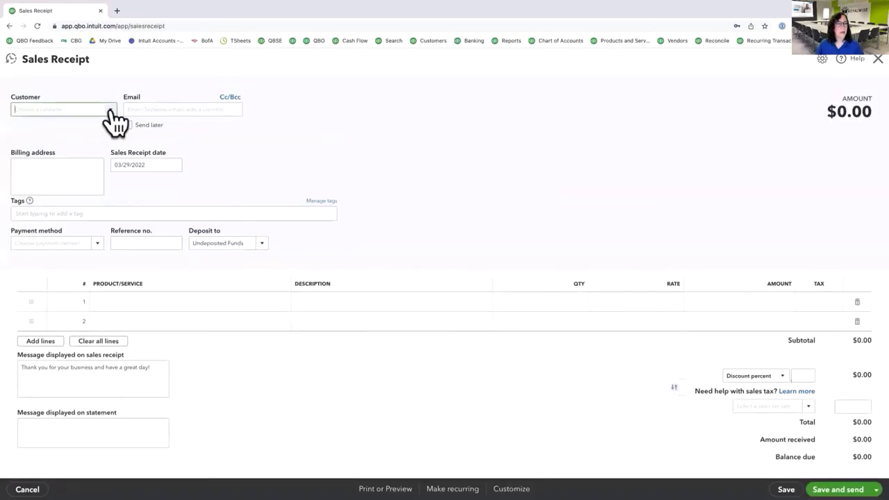
click(110, 111)
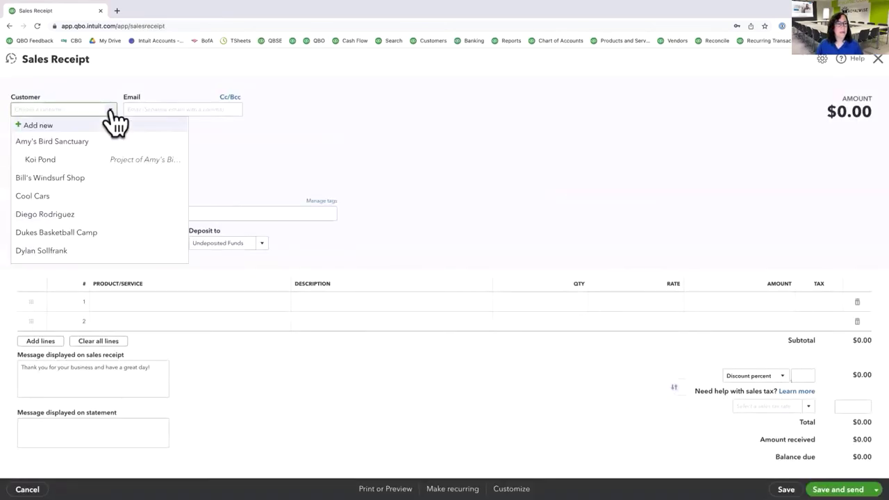
click(81, 179)
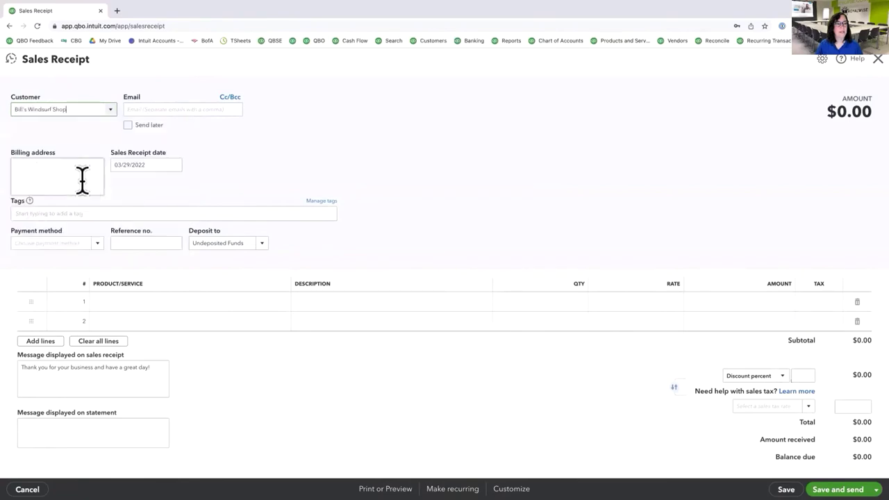
Fill the first receipt line with Landscaping:Gardening, description "Mowing the lawn", quantity 2 and rate 25.
click(142, 301)
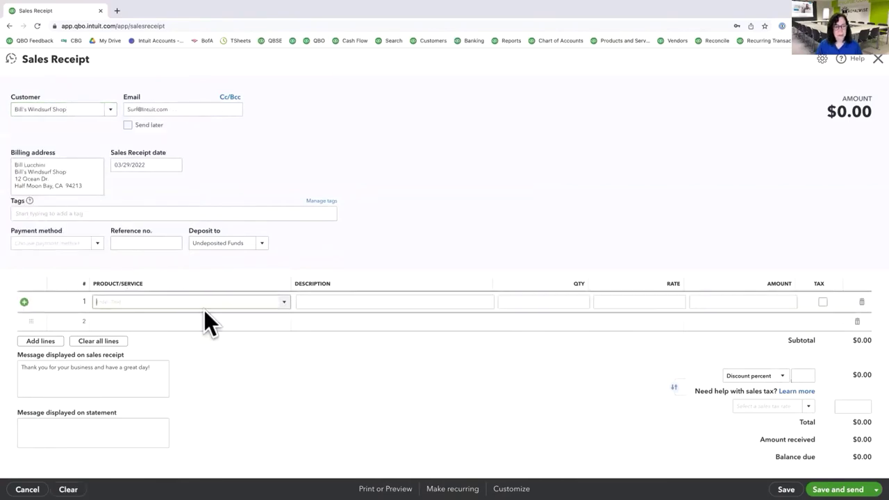
text(la)
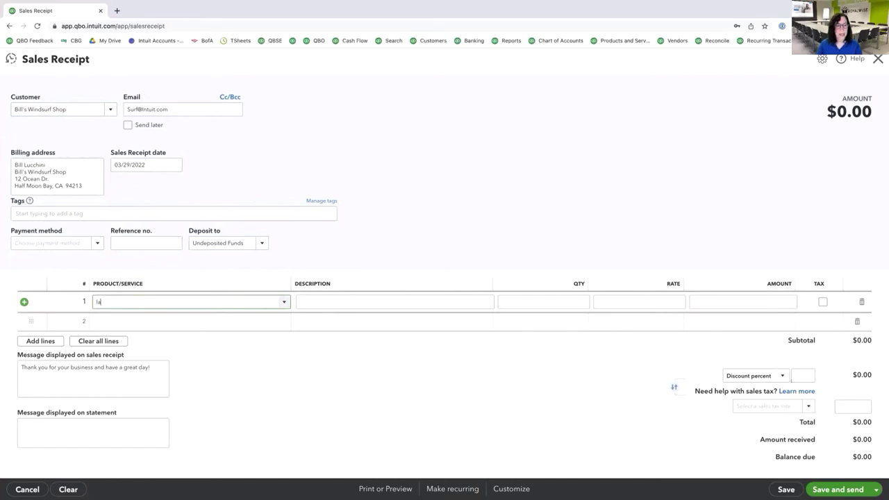
text(ndscaping:Gardening)
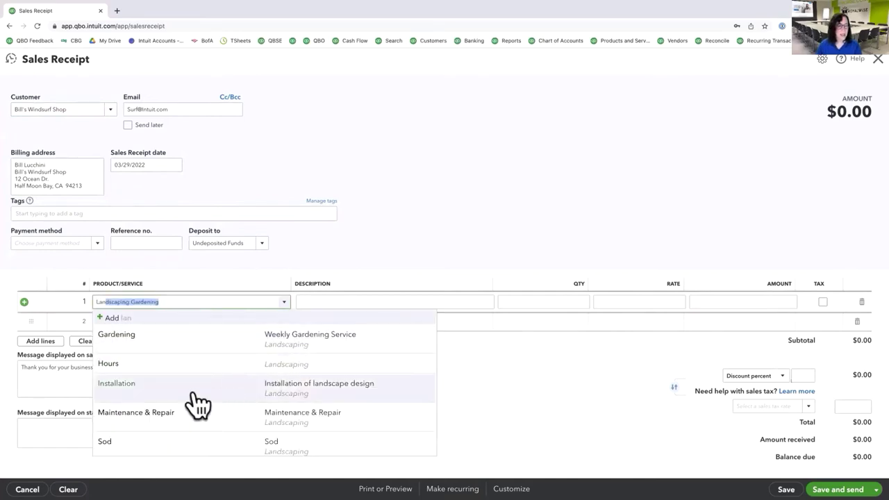
click(184, 351)
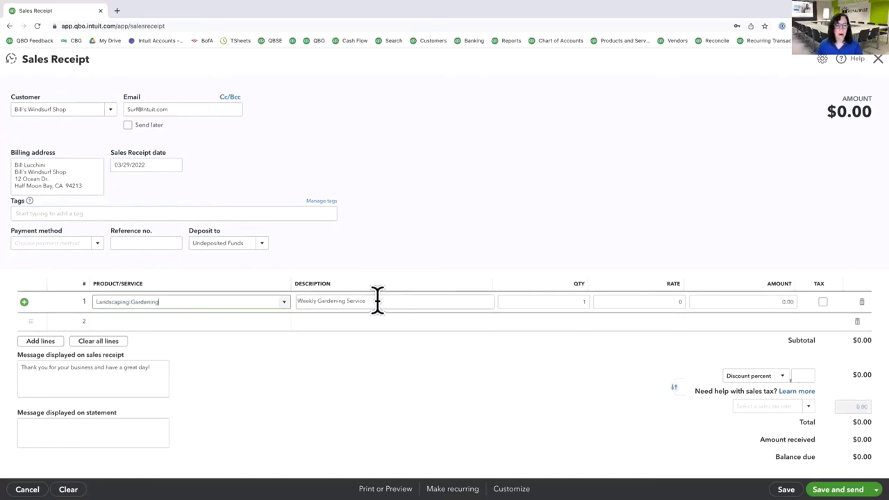
drag(375, 300, 288, 308)
text(Mowing the lawn)
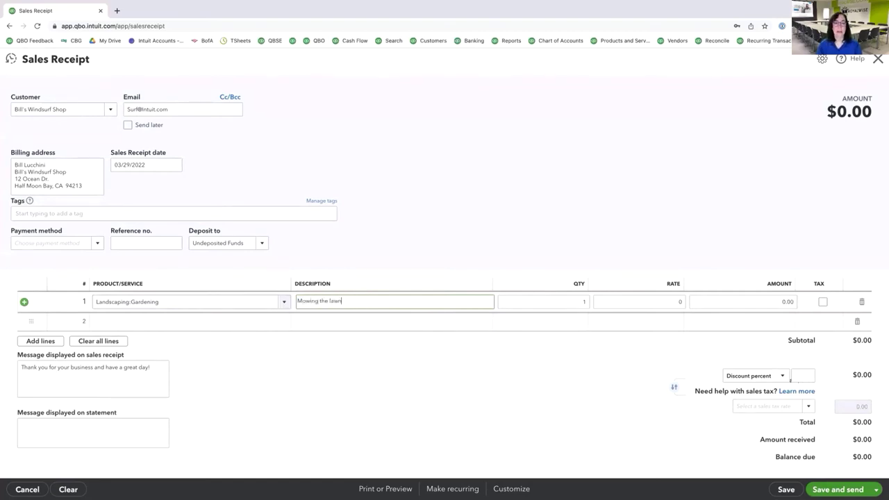
key(Tab)
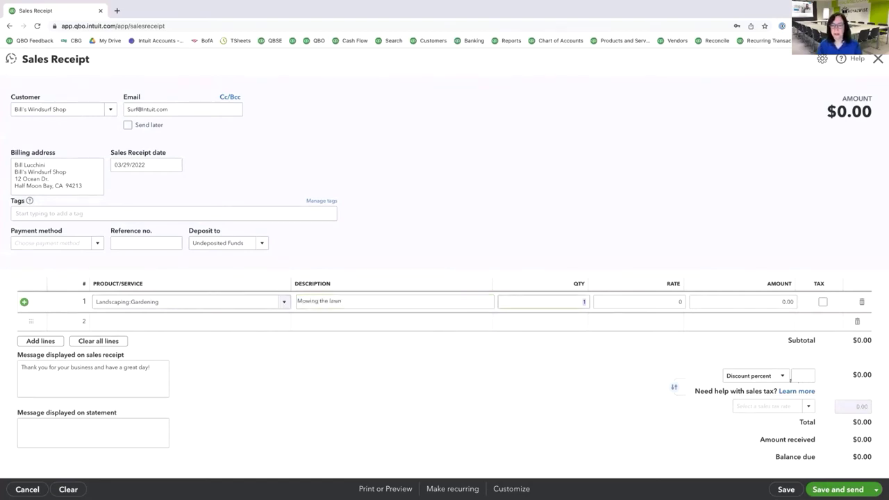
key(Tab)
key(Tab)
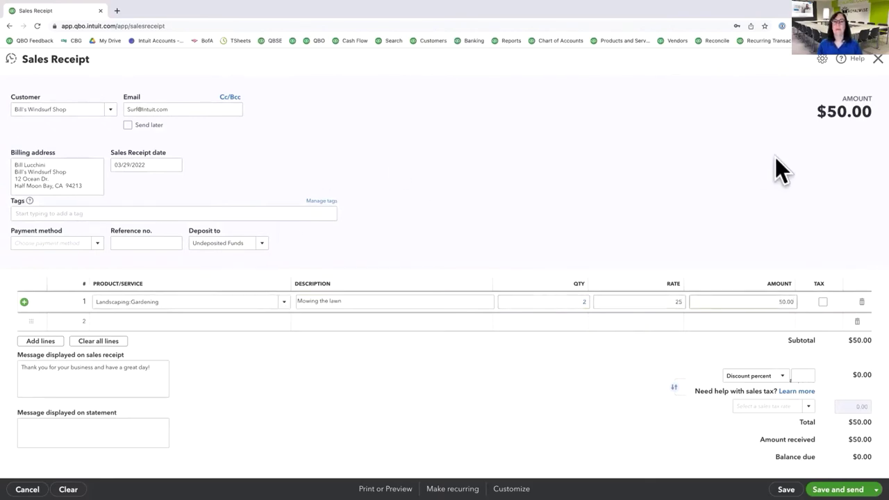
Set the sales receipt's payment method to MasterCard, and save and close it.
click(97, 245)
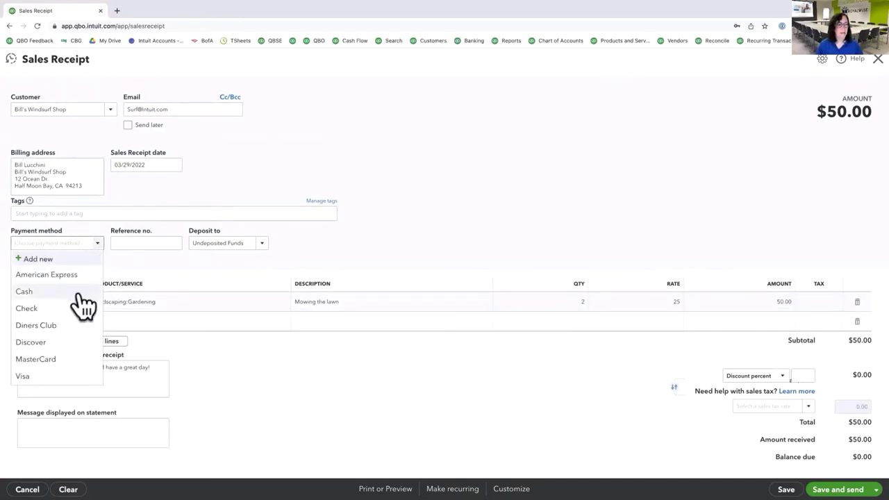
click(59, 359)
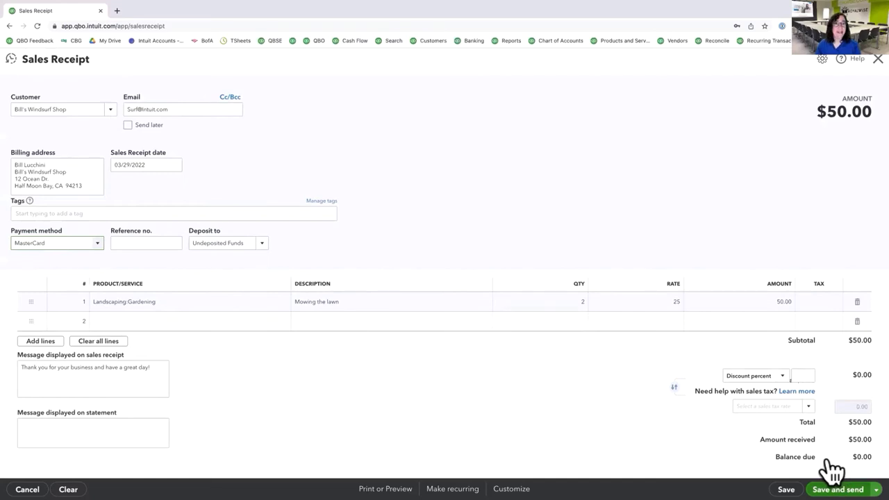
click(876, 489)
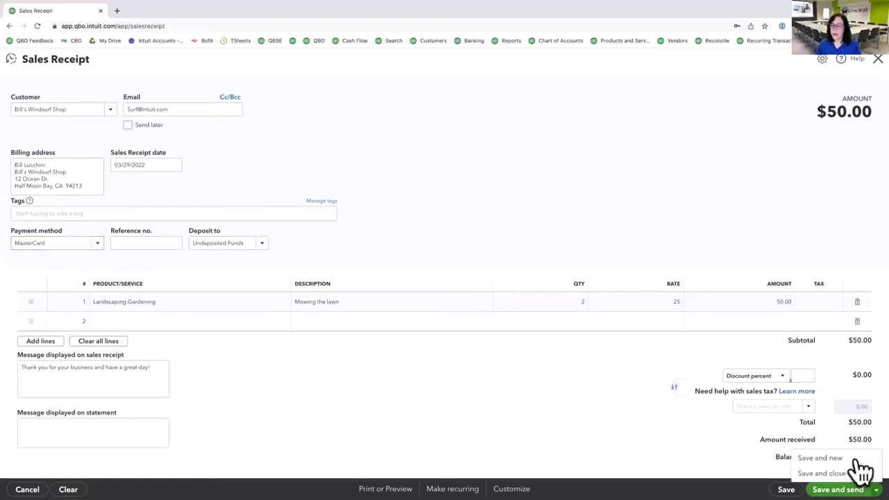
click(812, 473)
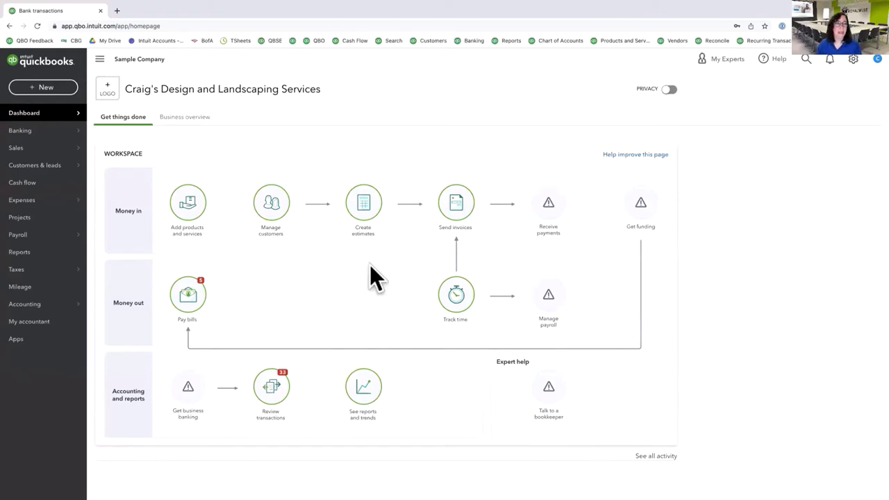
Create an invoice for the Koi Pond project of Amy's Bird Sanctuary and add its Feb 28 billable time.
click(44, 86)
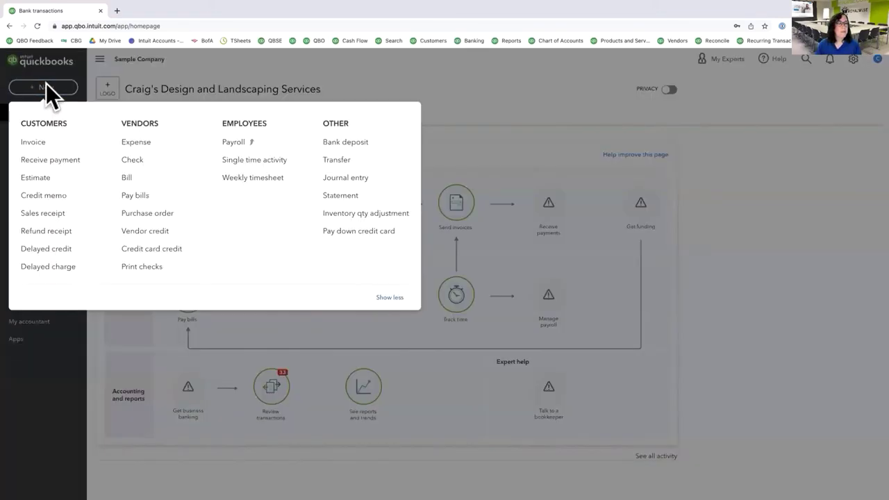
click(35, 143)
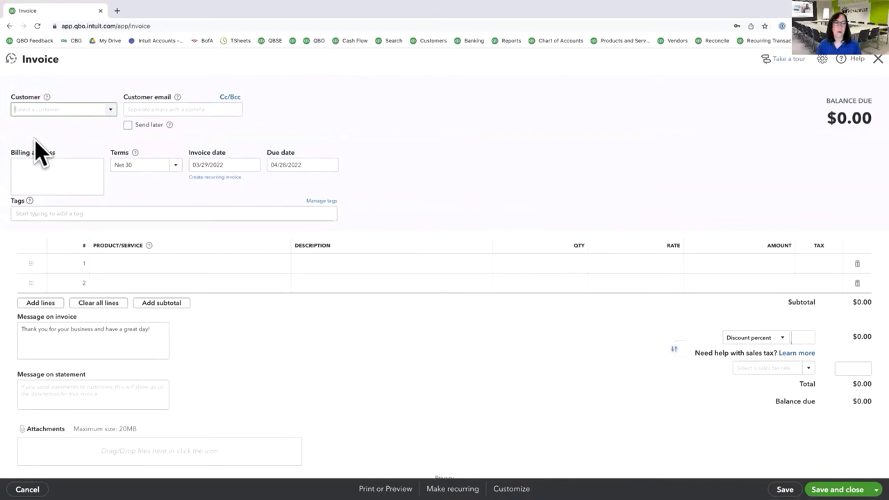
click(110, 109)
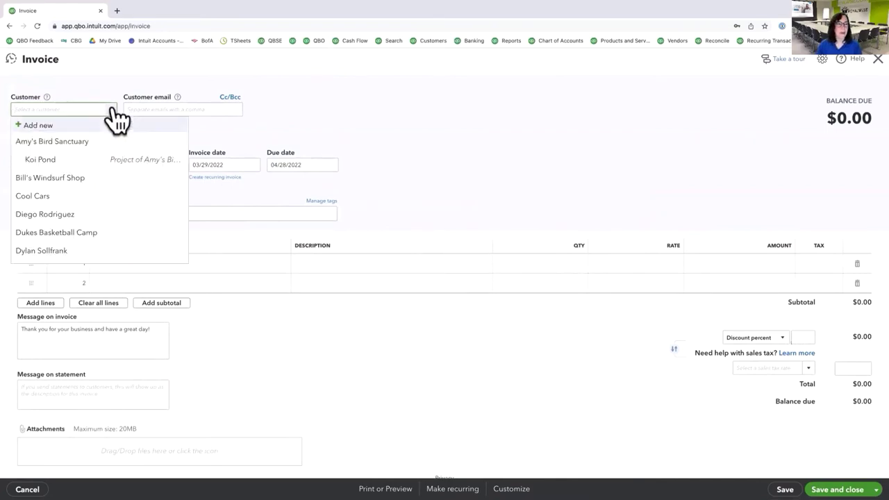
click(52, 161)
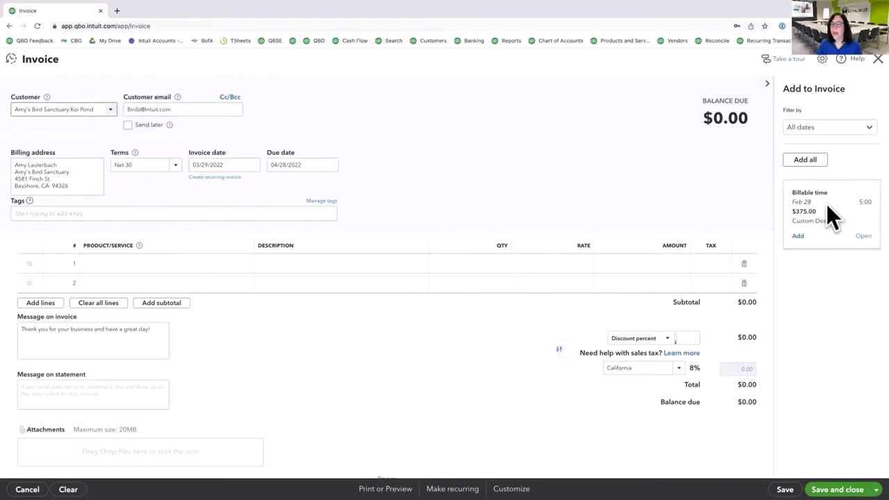
click(799, 237)
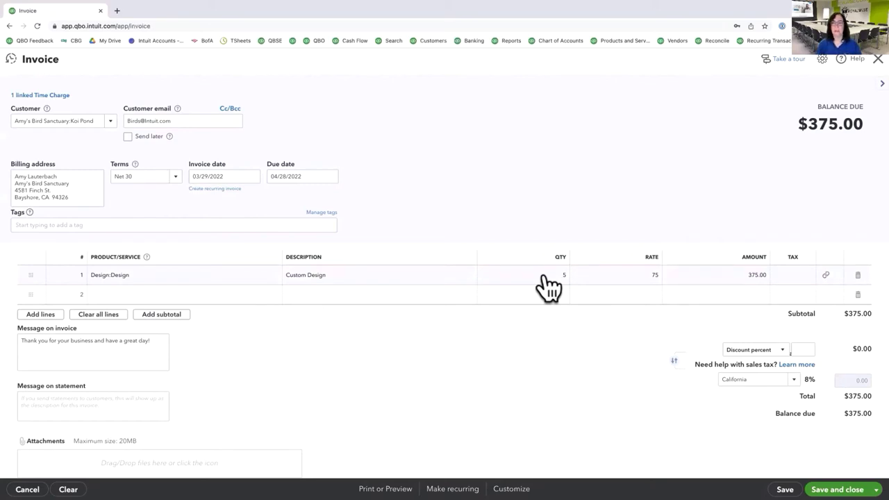
Add Landscaping:Installation as the second invoice line with a quantity of 3.
click(258, 294)
click(275, 295)
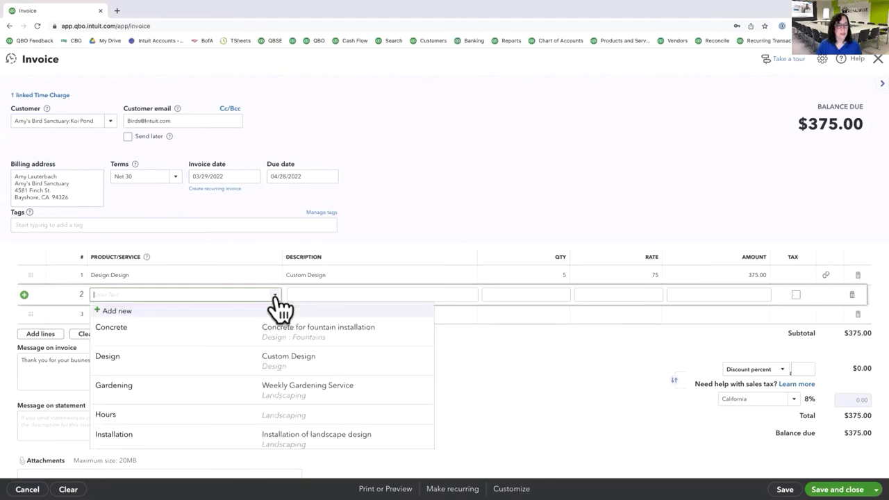
click(203, 436)
click(553, 295)
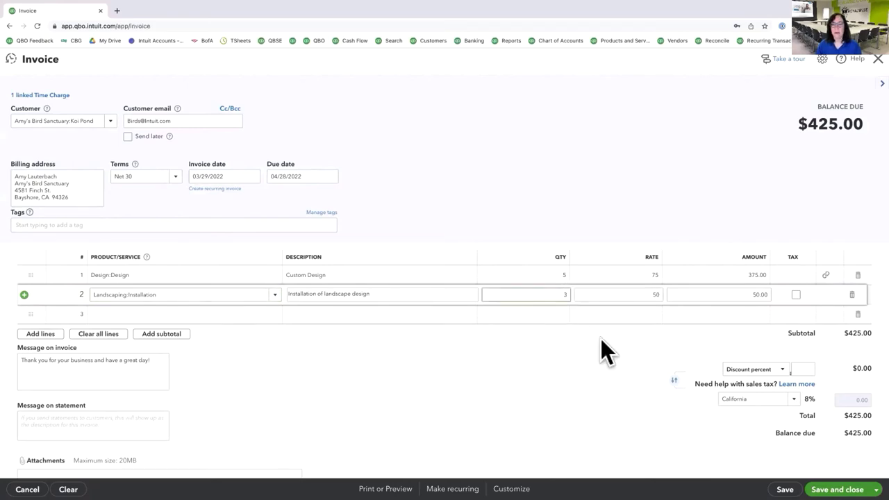
text(3)
key(Tab)
click(551, 374)
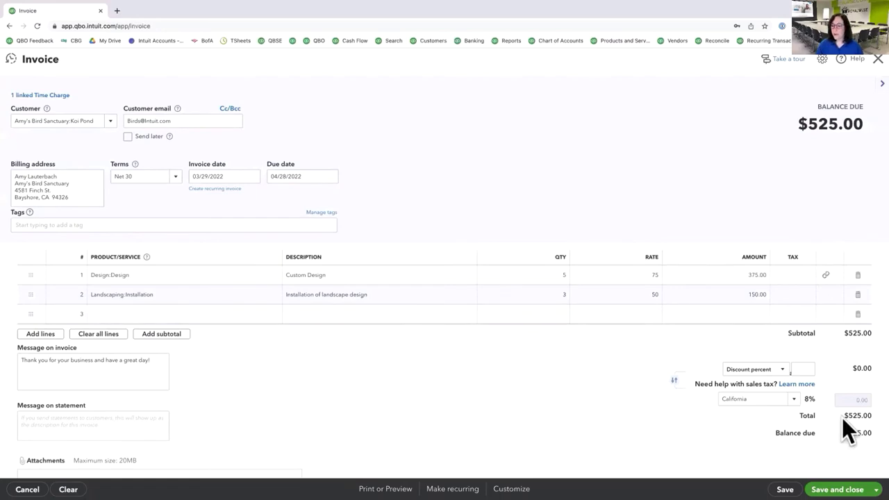
Save and close the Koi Pond invoice.
click(876, 489)
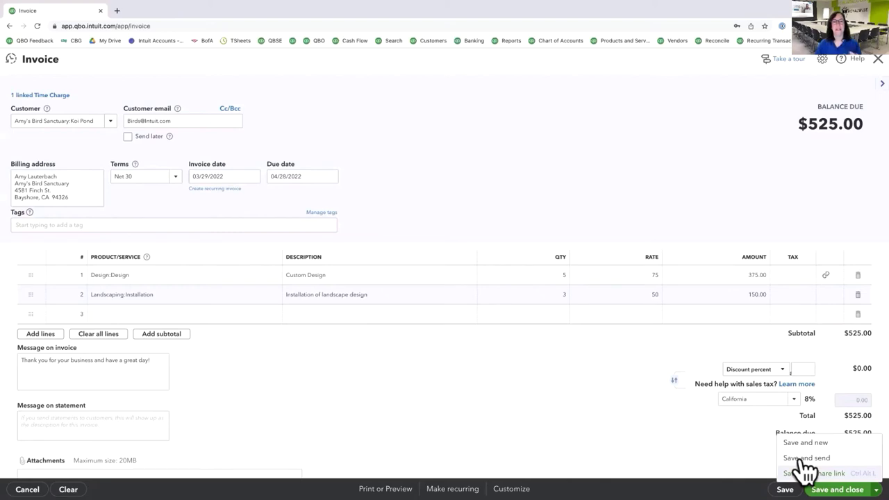
click(715, 460)
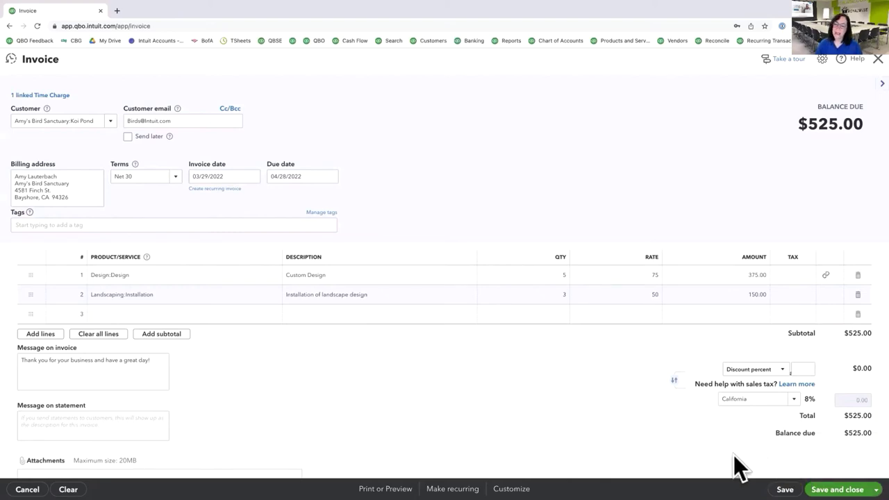
click(837, 465)
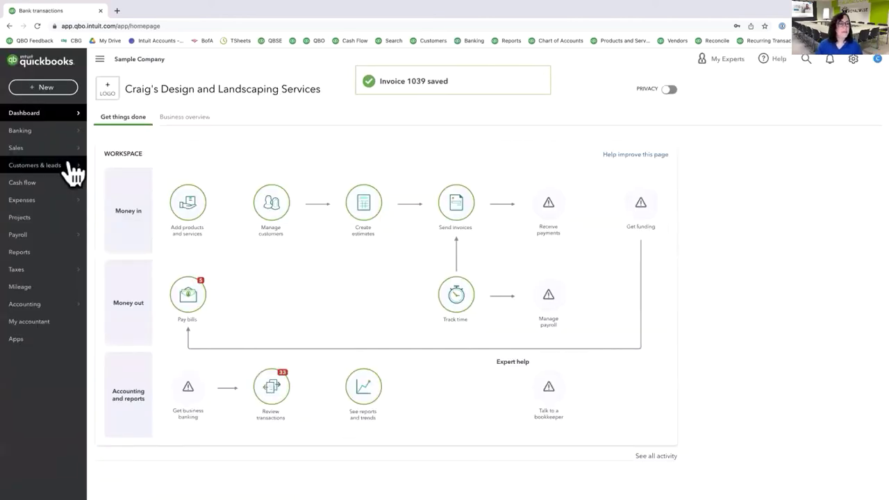
From the Amy's Bird Sanctuary customer record, start receiving payment for the Koi Pond invoice dated 03/29/2022.
mouse_move(36, 148)
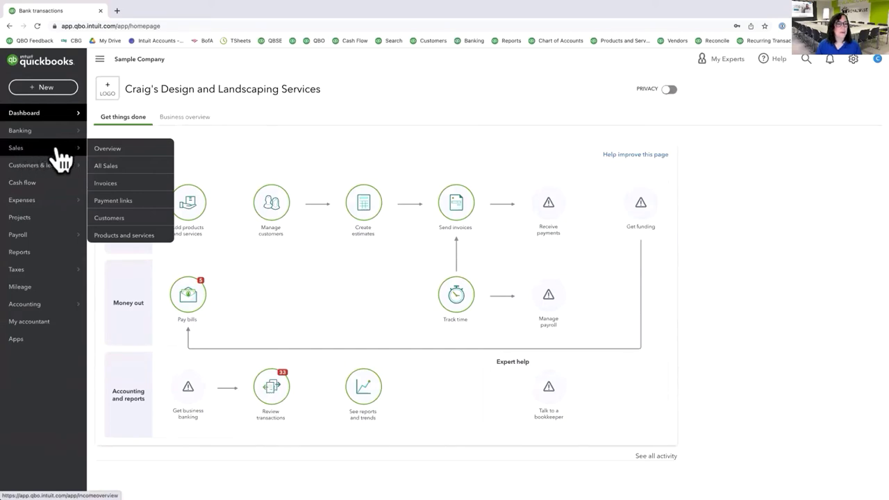
click(109, 218)
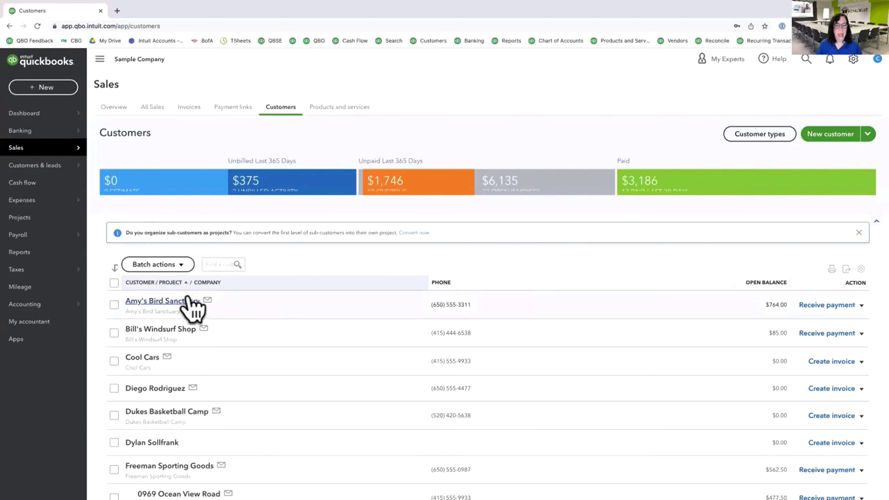
click(188, 300)
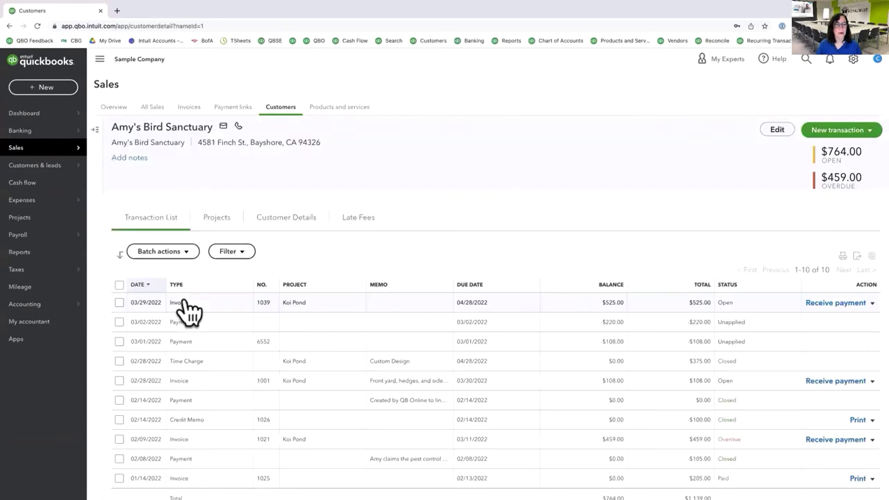
scroll(266, 409, down, 1)
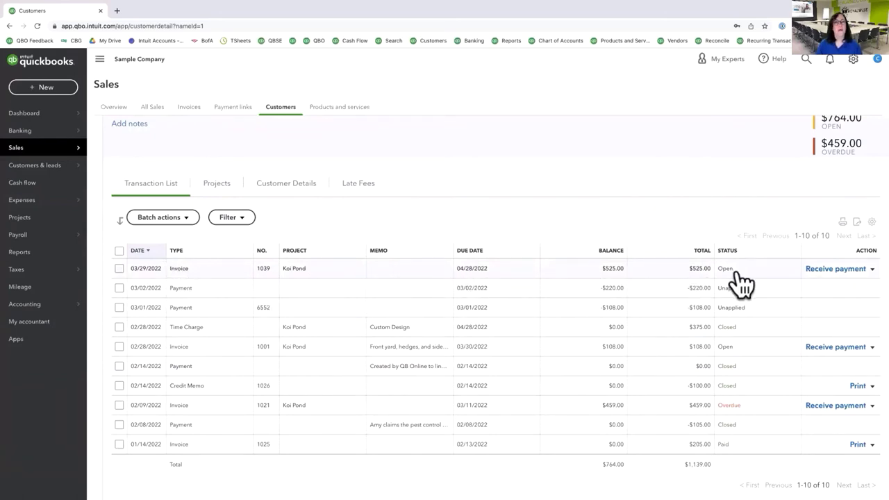
click(822, 269)
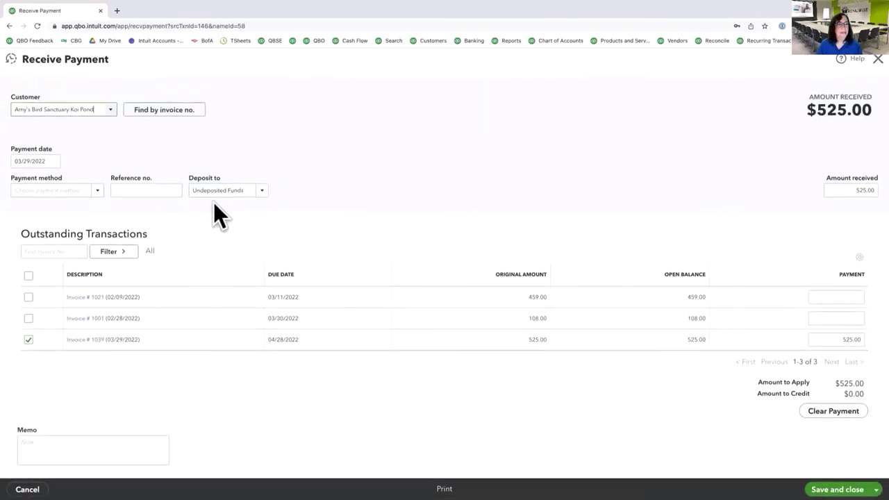
Set the payment method to Check and enter reference number 1234 on the received payment.
click(96, 192)
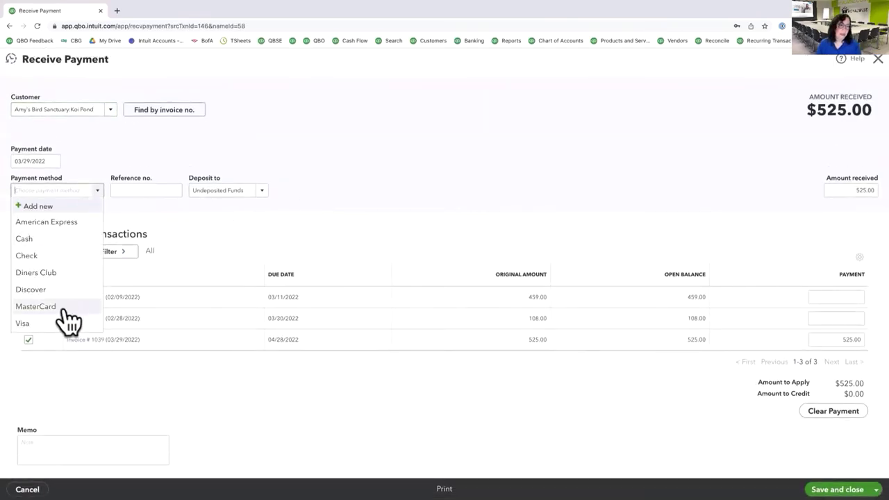
click(64, 256)
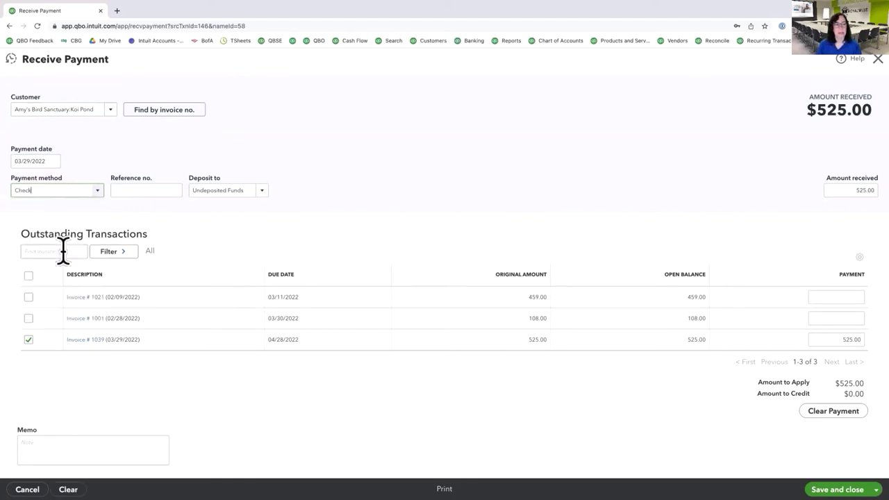
click(155, 190)
text(1234)
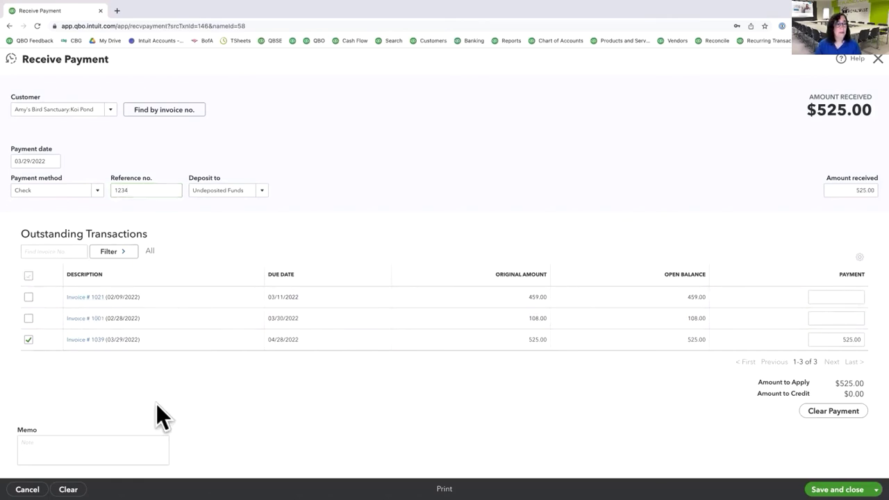
Apply the received payment to all three outstanding Koi Pond invoices, then save and close it.
click(28, 276)
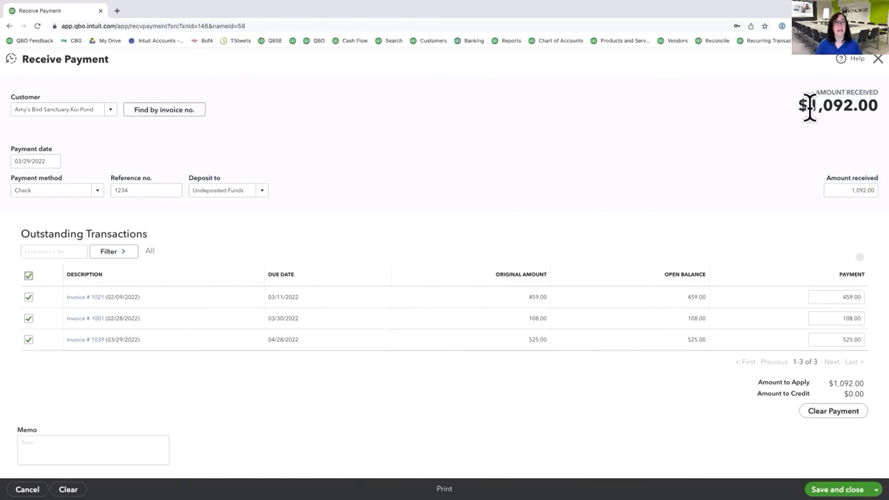
drag(808, 107, 880, 108)
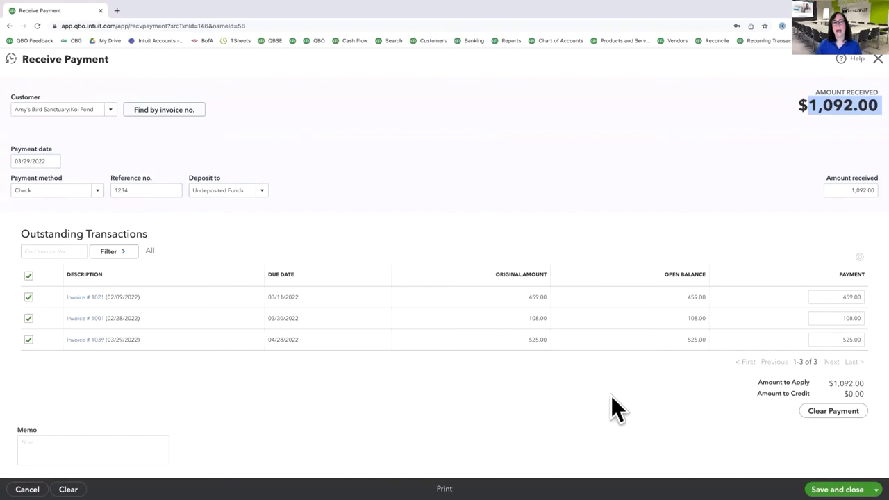
click(842, 486)
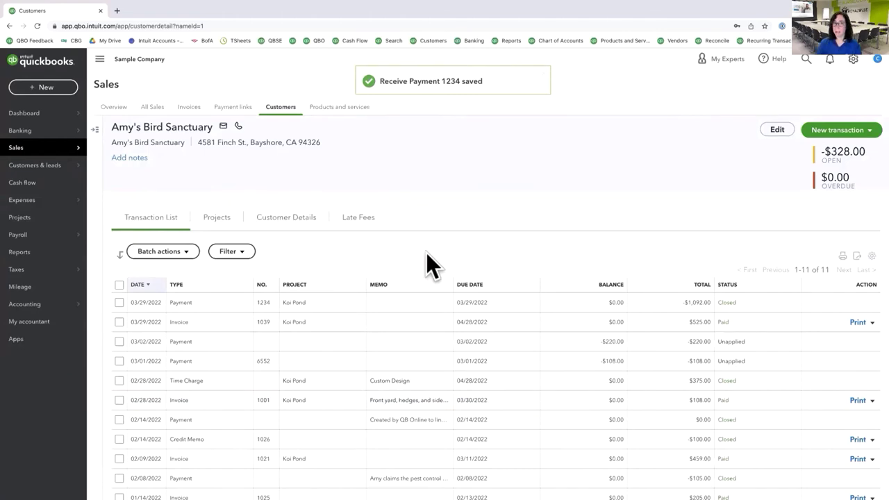
Create a bank deposit to Checking containing only the Amy's Bird Sanctuary Koi Pond check payment, and save it to start a new deposit.
click(45, 88)
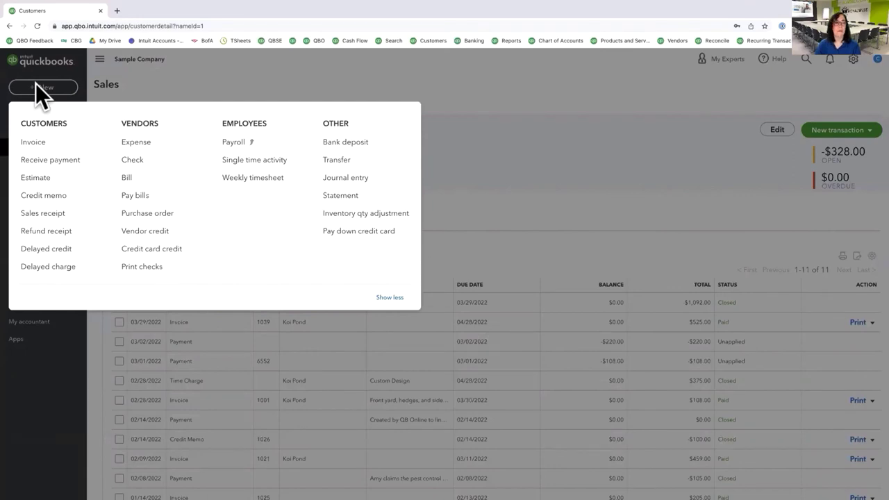
click(347, 143)
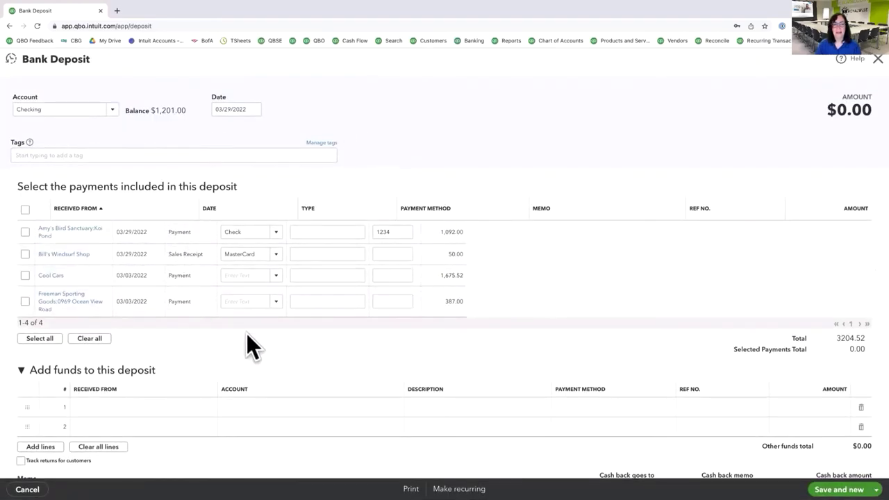
scroll(246, 333, down, 1)
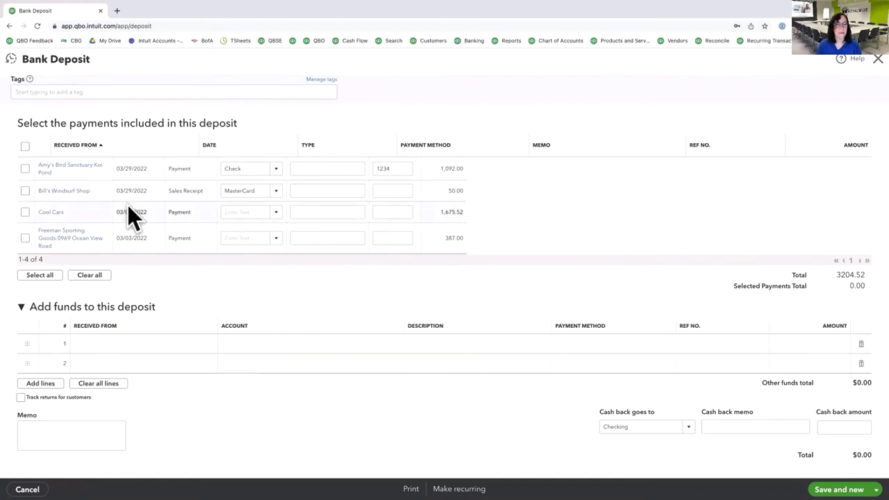
click(25, 167)
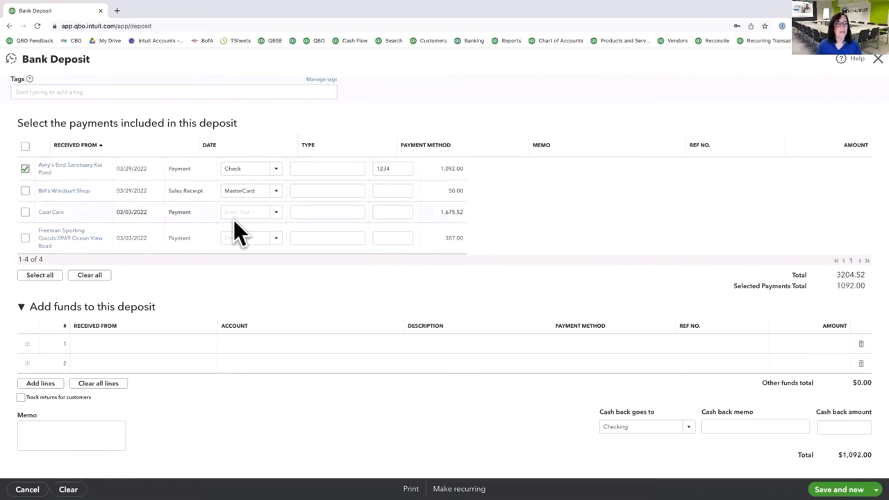
scroll(313, 187, up, 1)
click(112, 113)
click(112, 113)
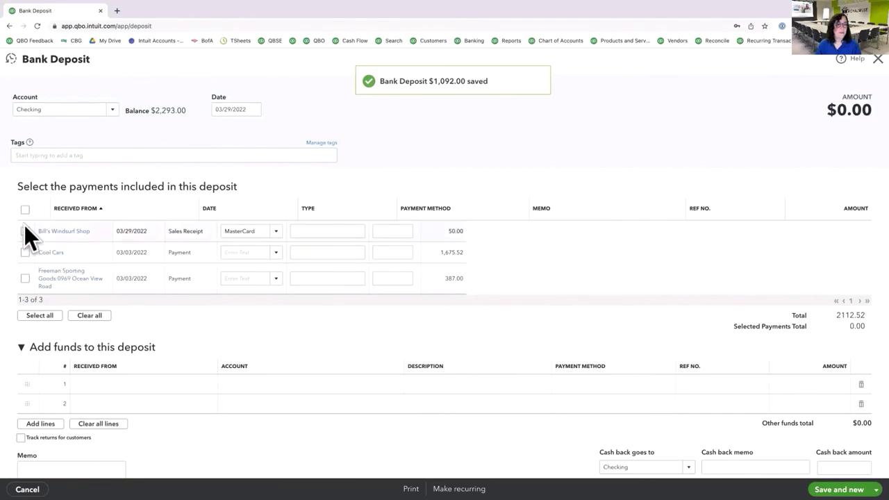
Include the Bill's Windsurf Shop, Cool Cars and Freeman Sporting Goods payments in a second Checking deposit, then save and close it.
click(25, 231)
click(25, 252)
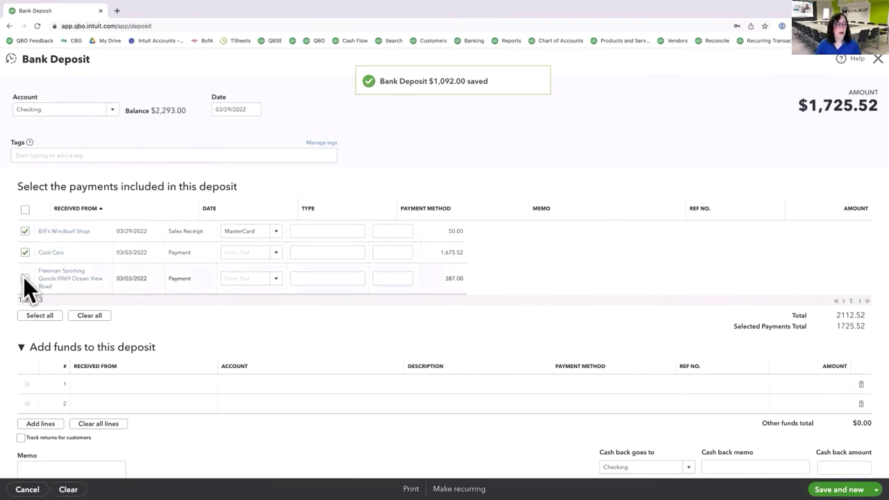
click(25, 278)
drag(797, 105, 873, 104)
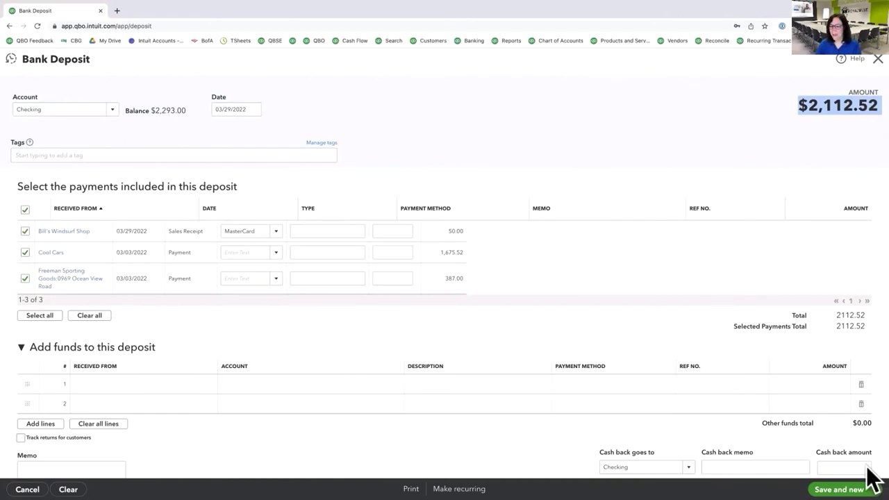
click(833, 472)
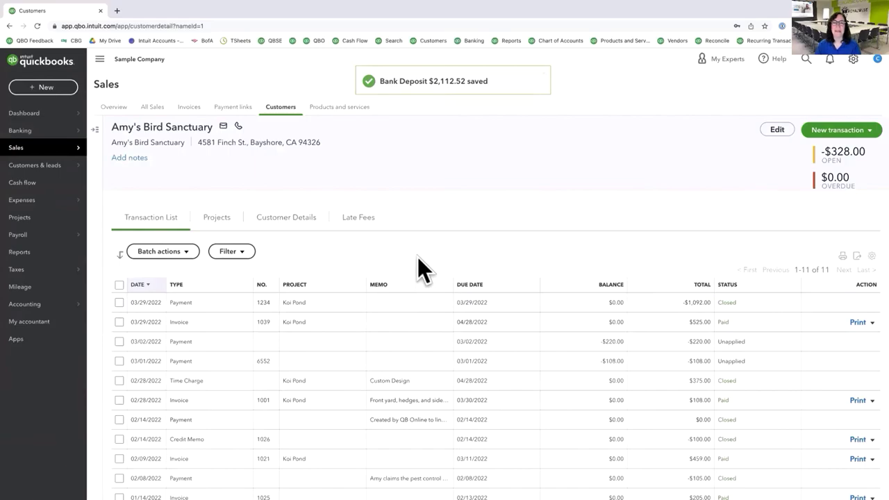
key(alt+Tab)
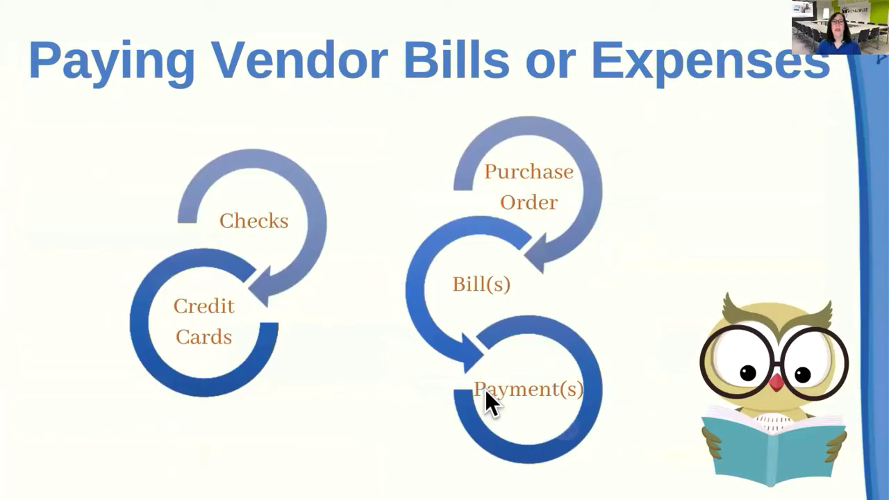